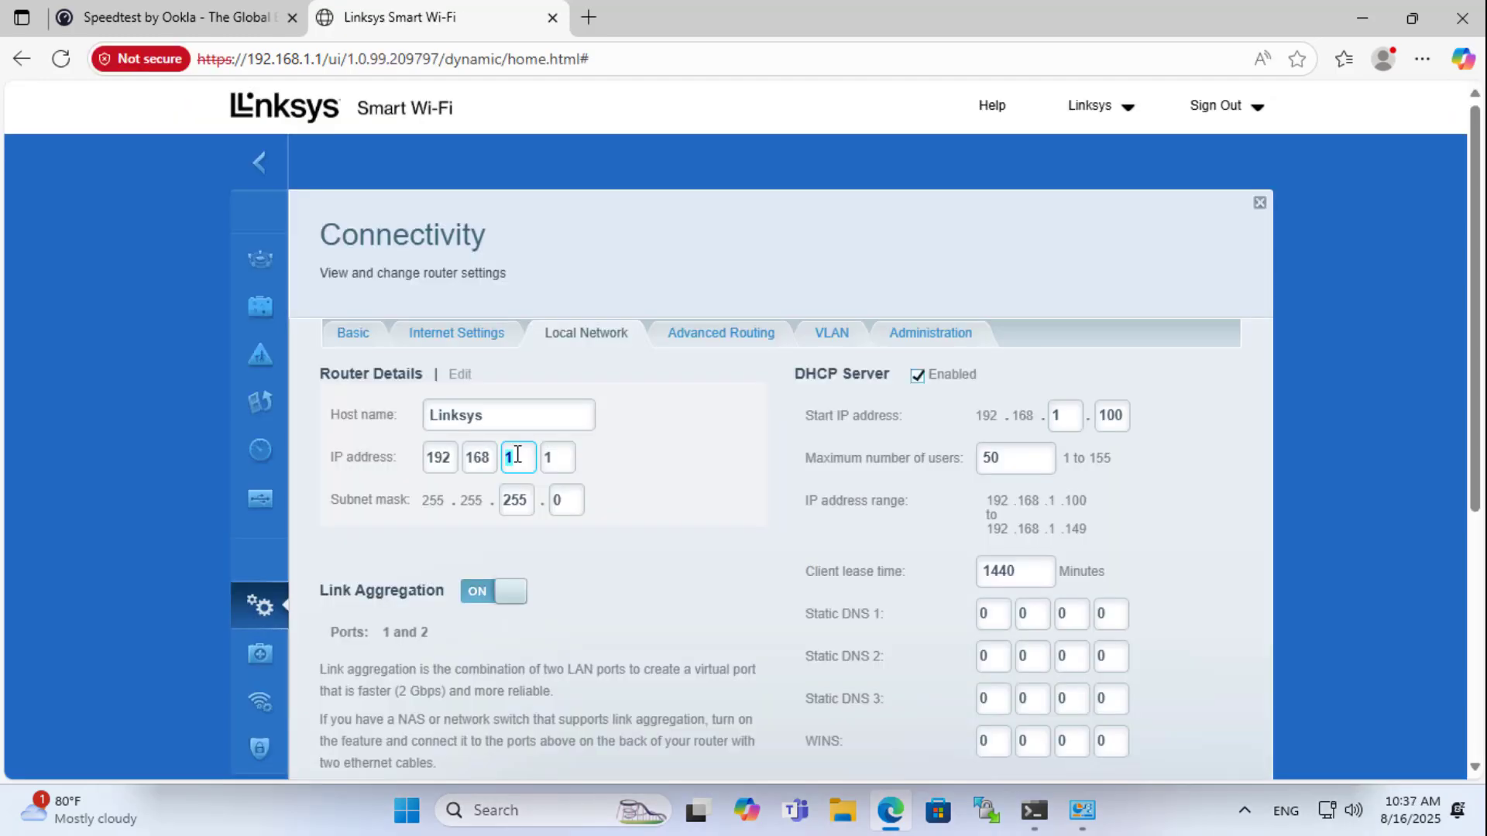
# Step: Set the DHCP Start IP third octet to 6 to match the 192.168.6.1 LAN address
pyautogui.click(1066, 416)
pyautogui.write('68.')
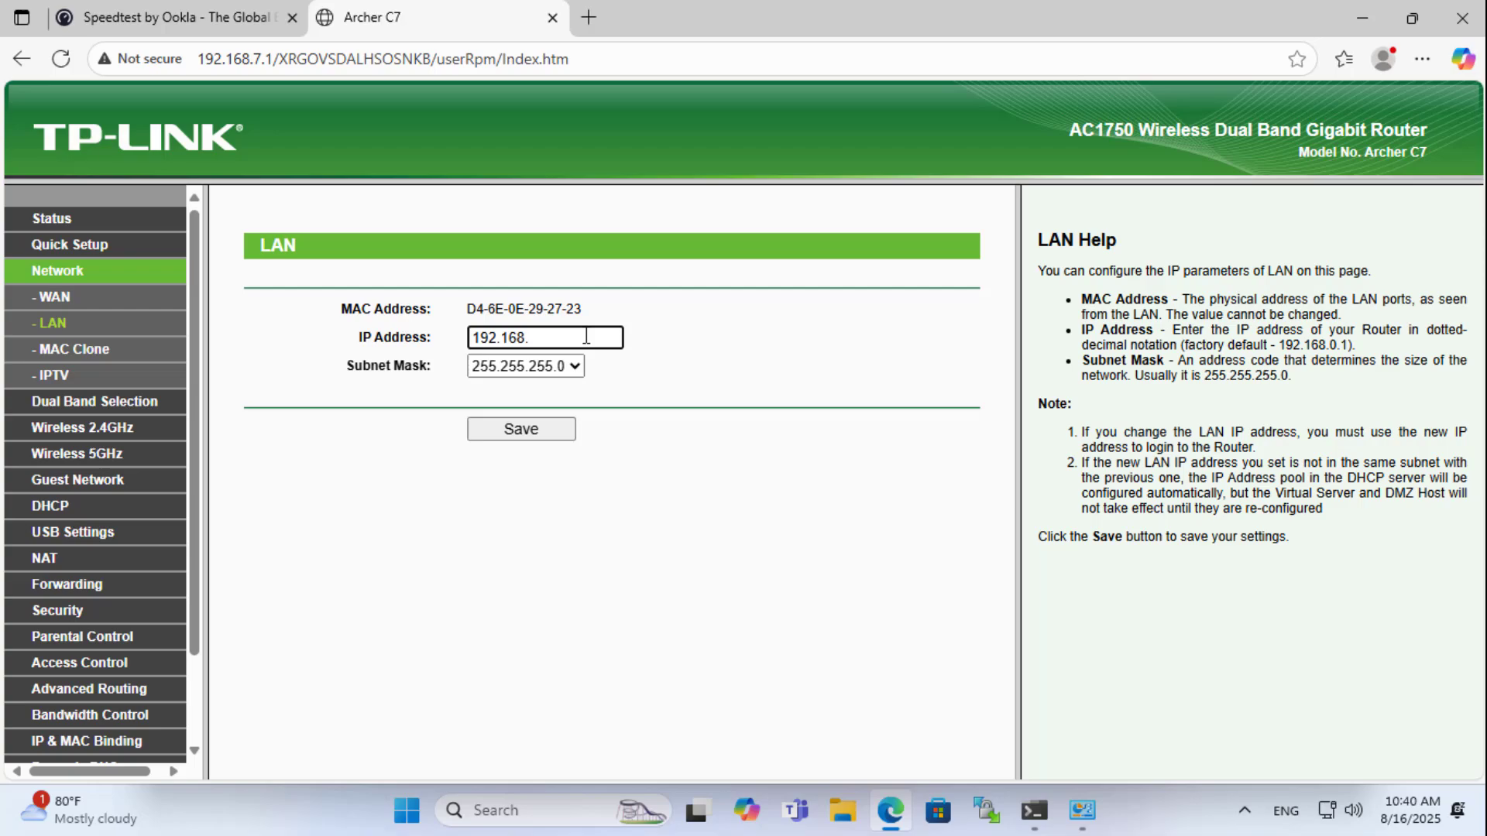
pyautogui.write('1')
pyautogui.write('tracert 19')
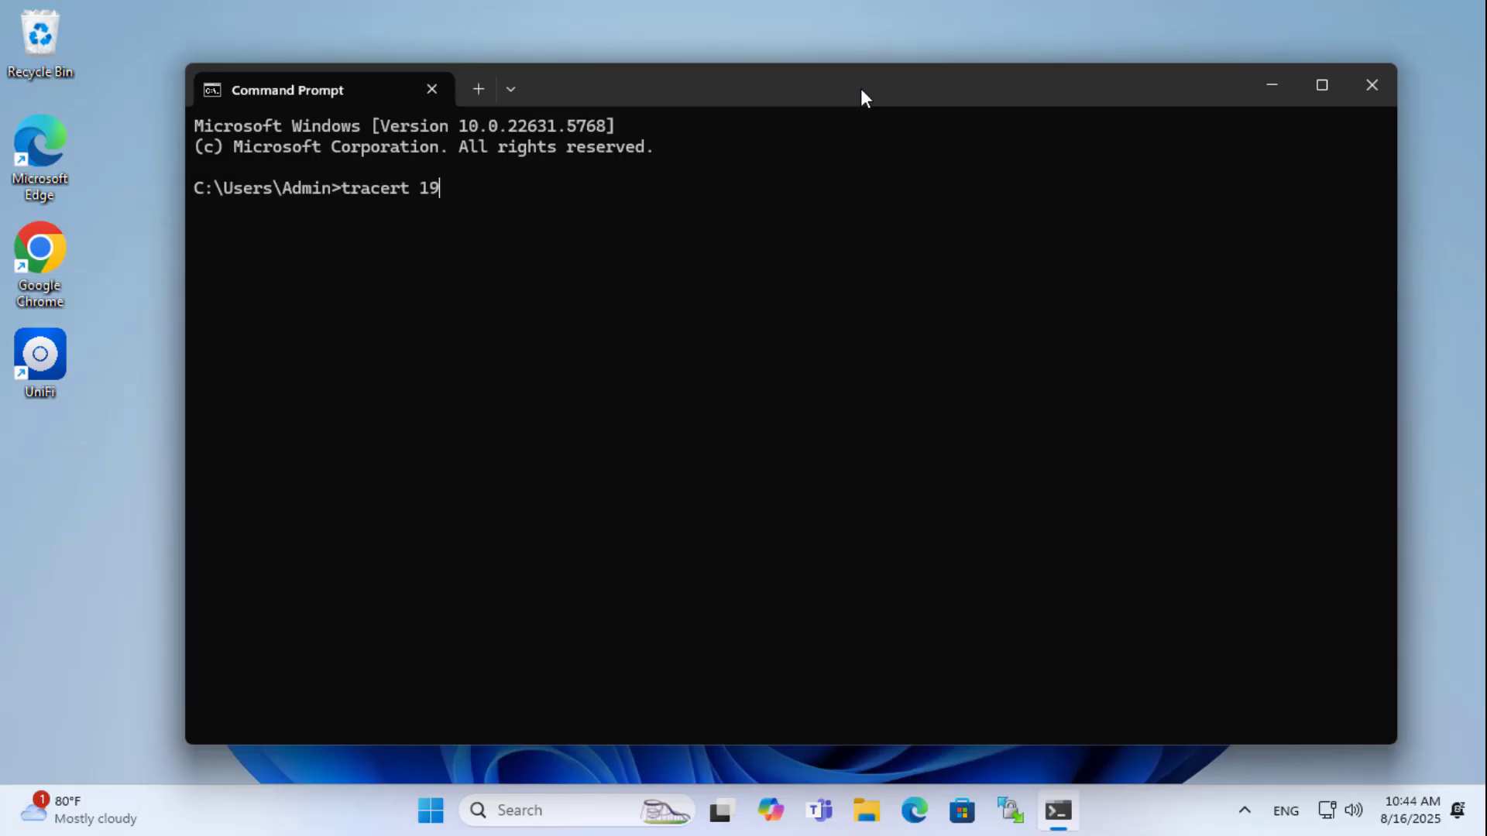
pyautogui.write('2.168.1.1')
# Step: Run tracert 192.168.1.1 and highlight hop addresses such as 192.168.5.1 in the output
pyautogui.press('Return')
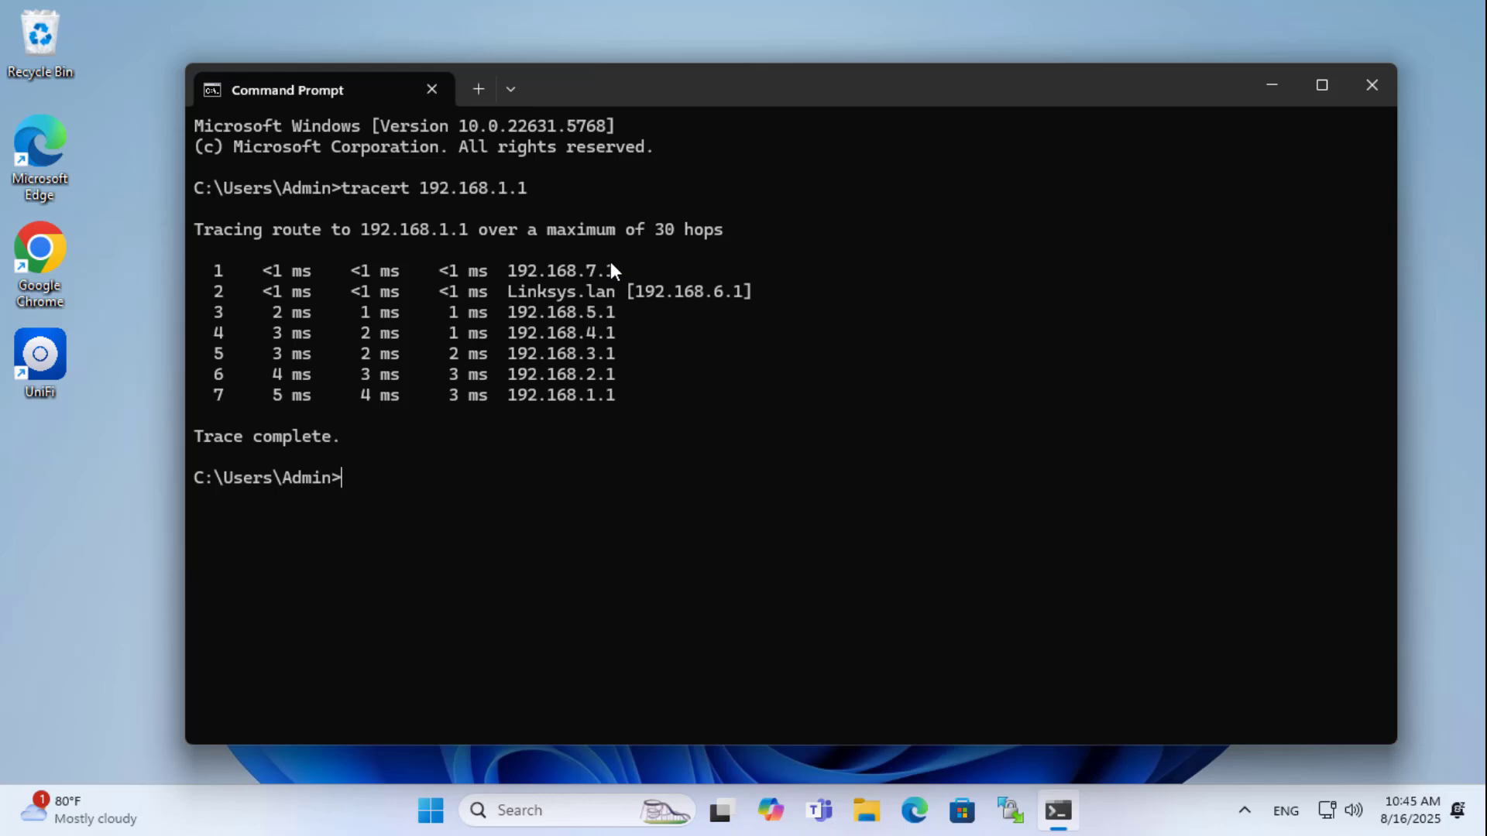
pyautogui.doubleClick(716, 292)
pyautogui.doubleClick(597, 312)
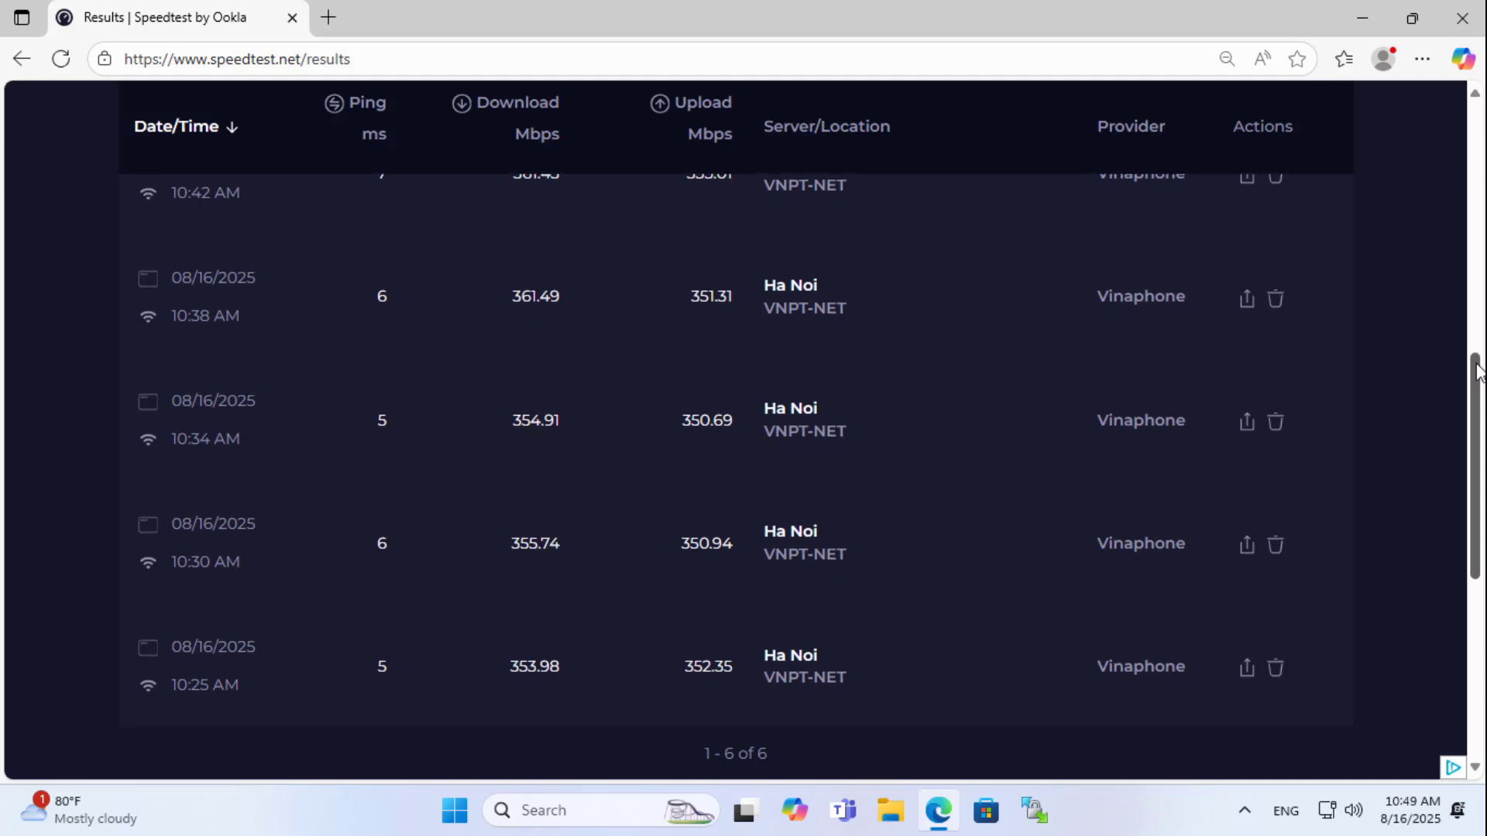
pyautogui.moveTo(1475, 370); pyautogui.dragTo(1478, 395)
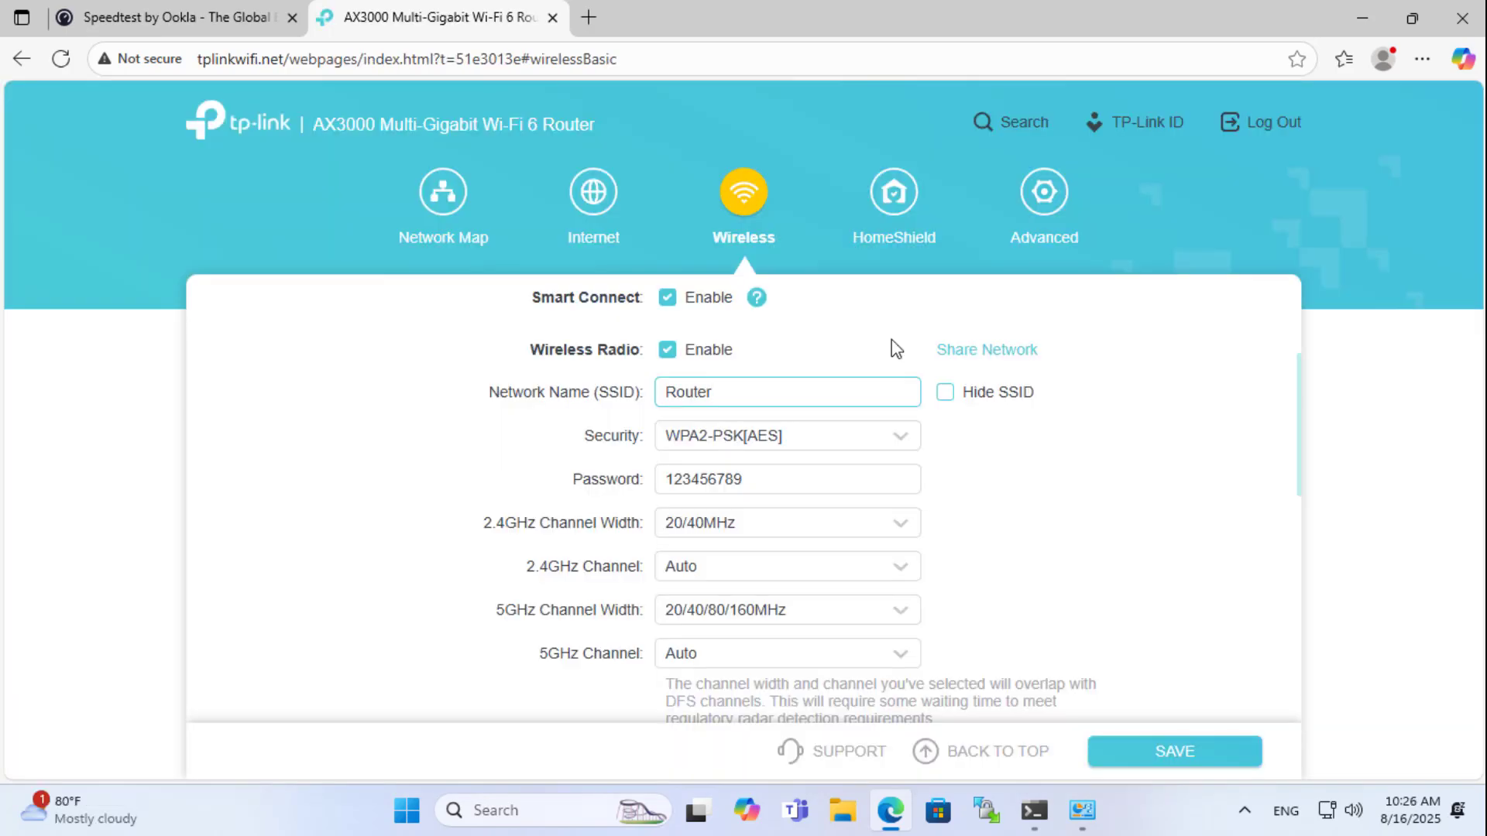
pyautogui.write('03')
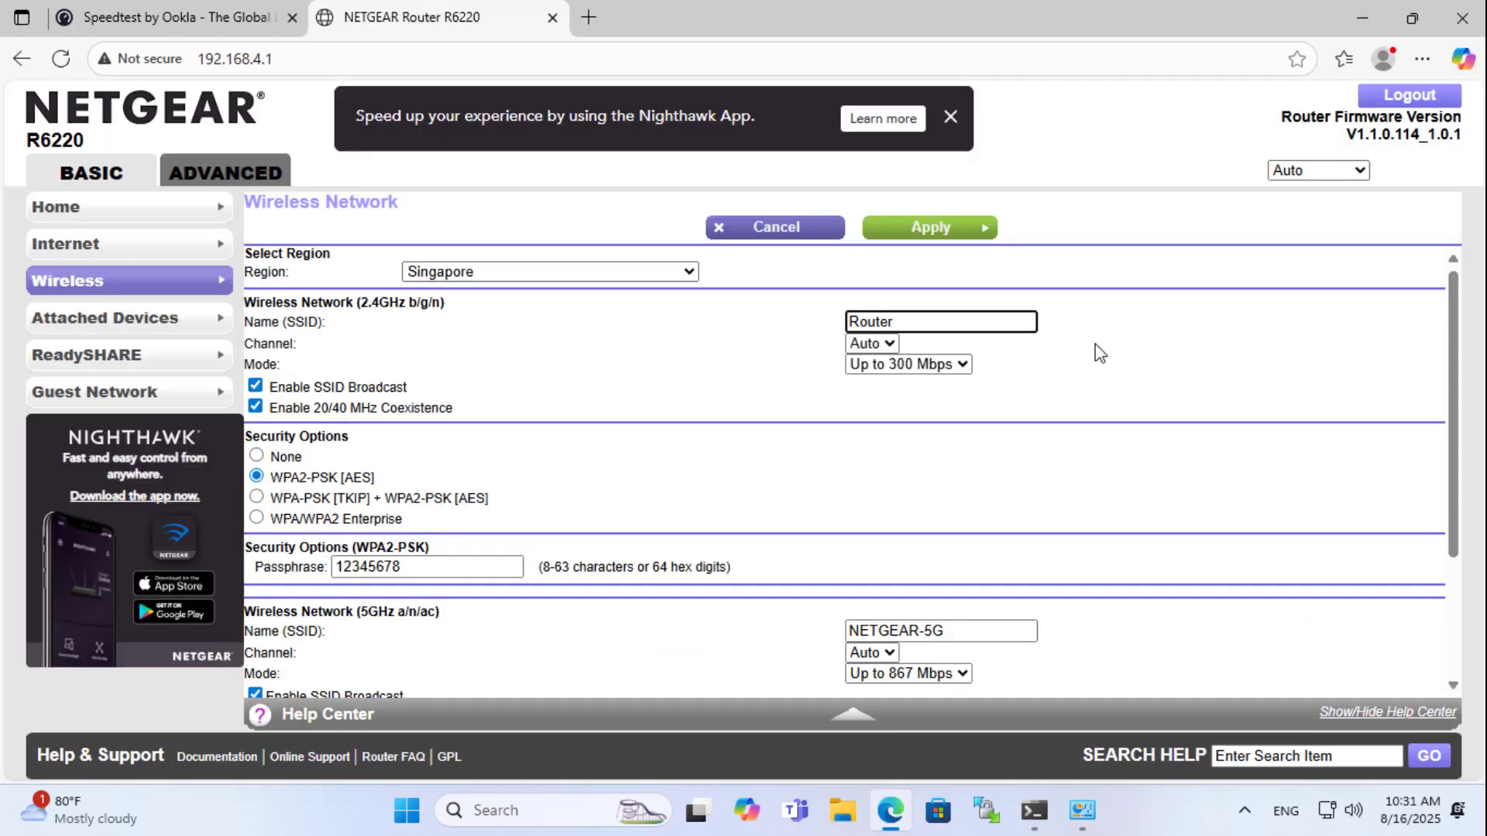
pyautogui.write('04')
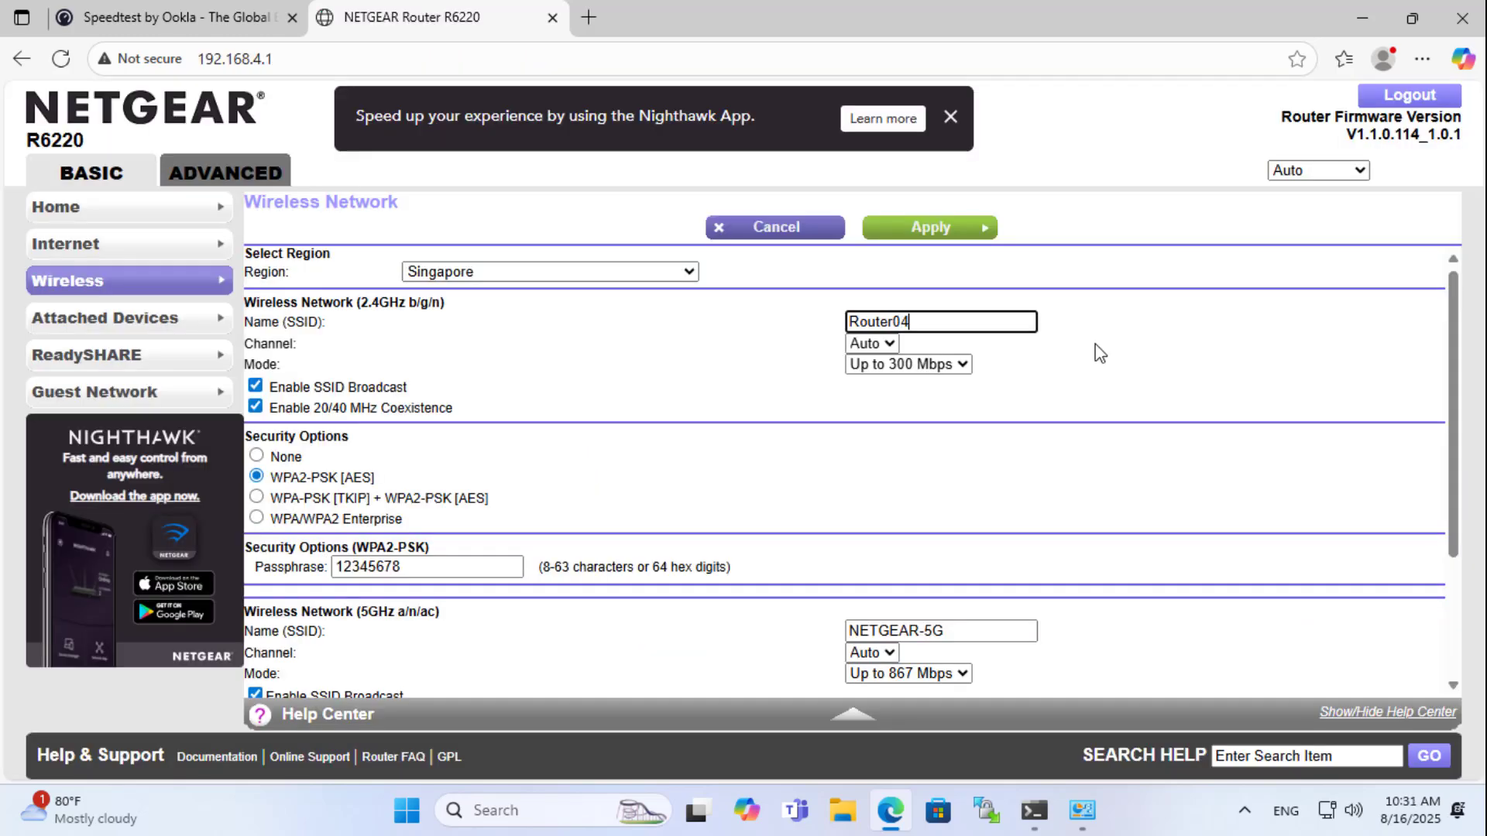